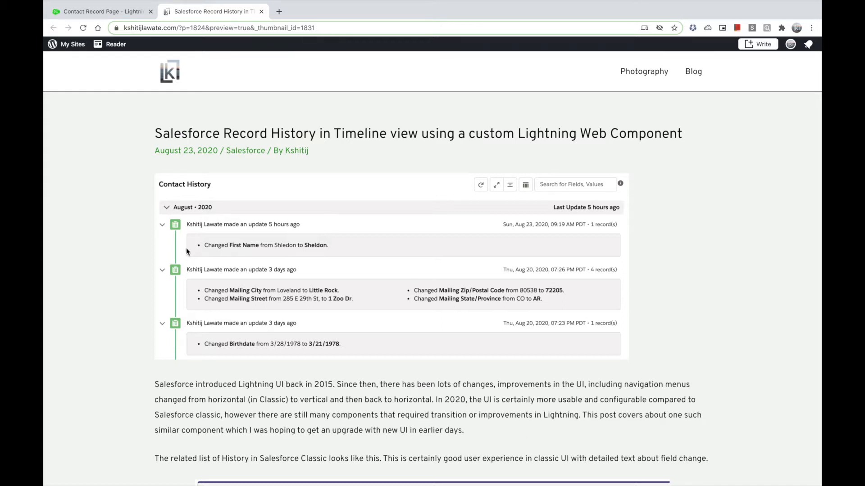
In the Contact Record Page builder, add the custom historyTimeline component to the Contact History tab and title it History.
left_click(97, 11)
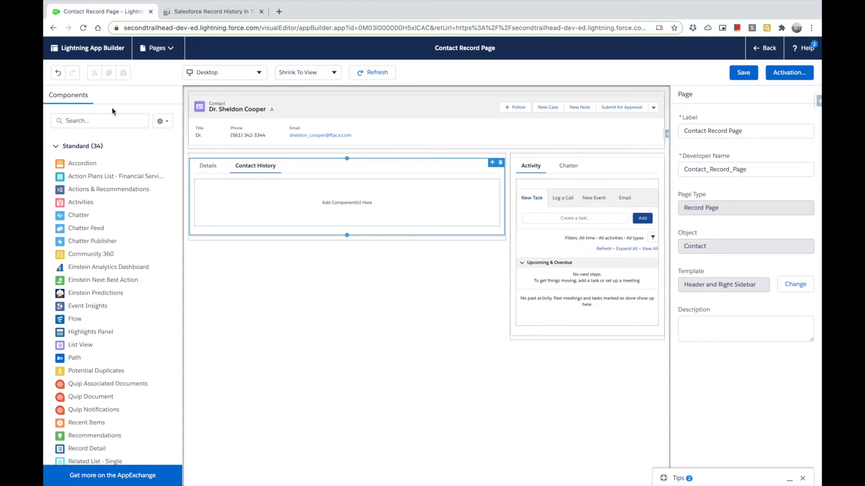
left_click(95, 123)
type("histor")
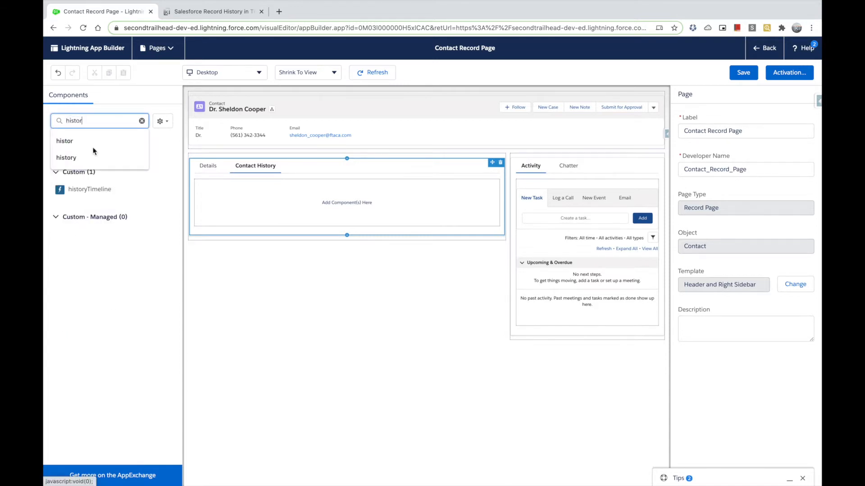
left_click(114, 268)
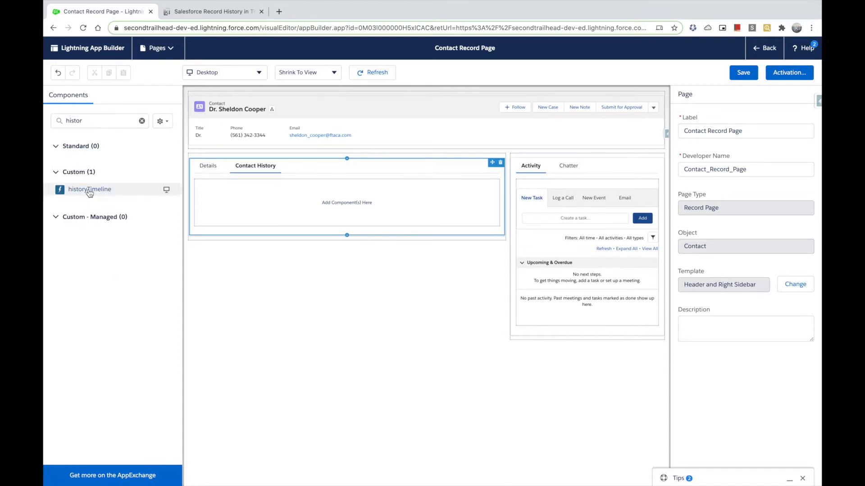
left_click_drag(79, 195, 353, 204)
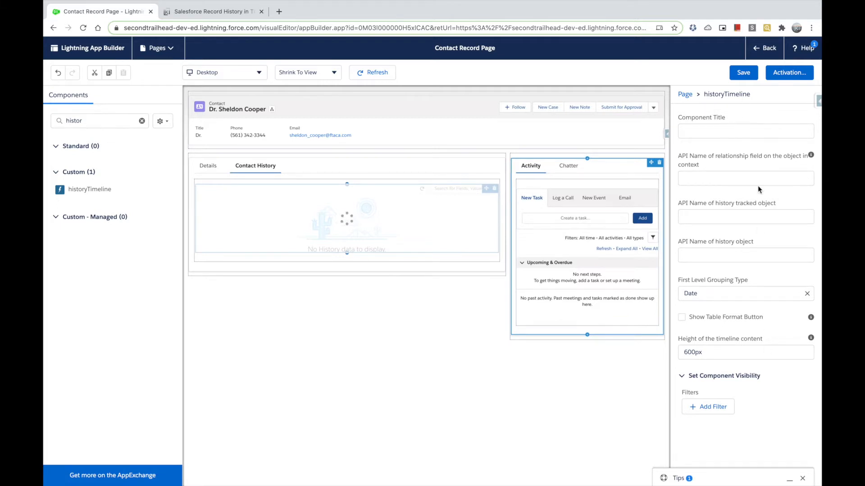
left_click(703, 132)
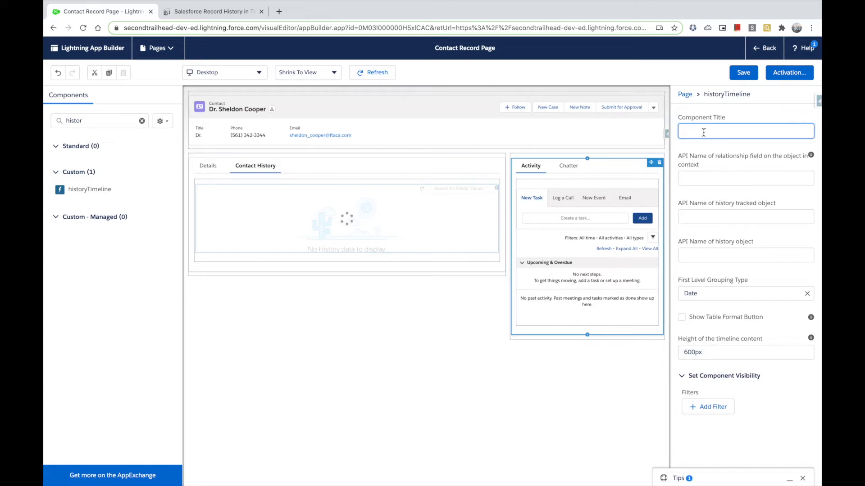
type("History")
Configure the component for account history with relationship field AccountId, tracked object Account and history object AccountHistory.
left_click(694, 177)
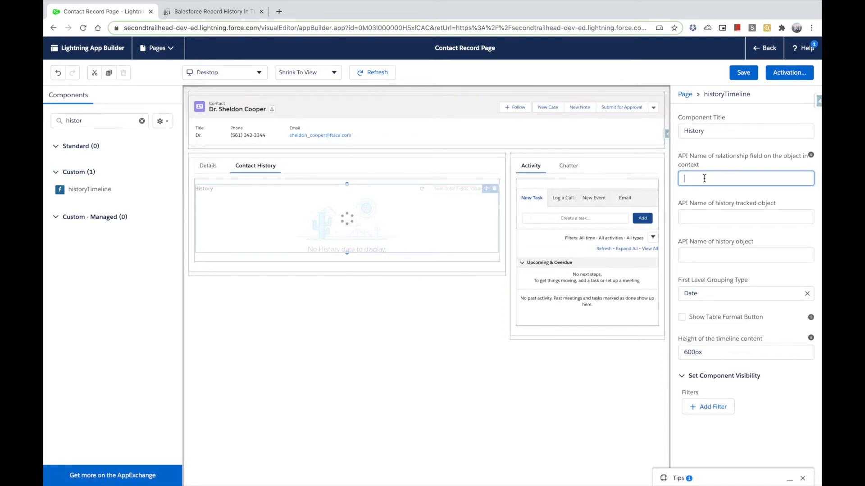
type("AccountId")
left_click(811, 155)
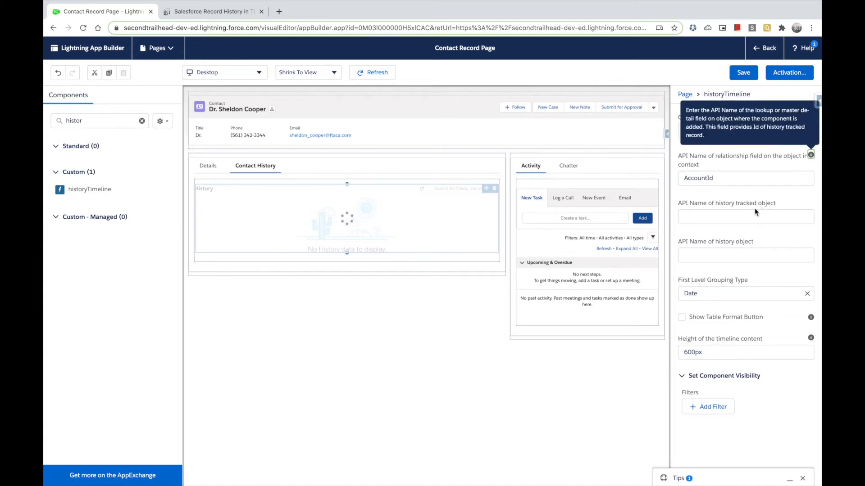
left_click(732, 204)
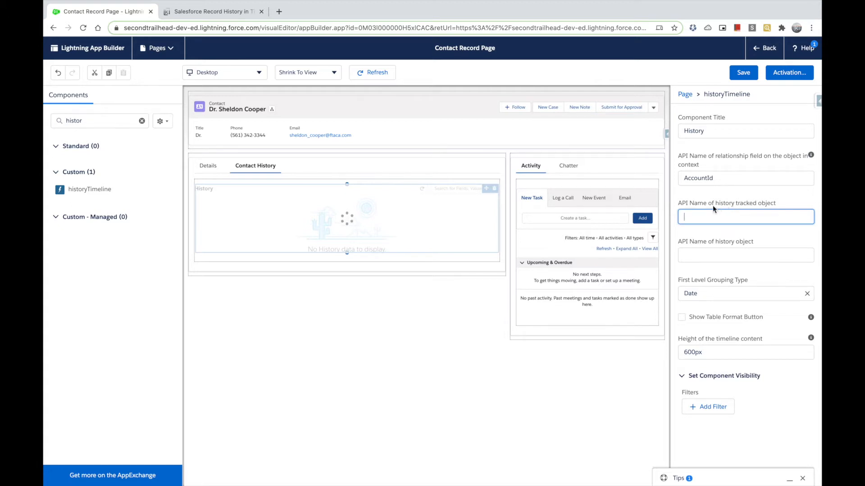
type("Account")
key("Tab")
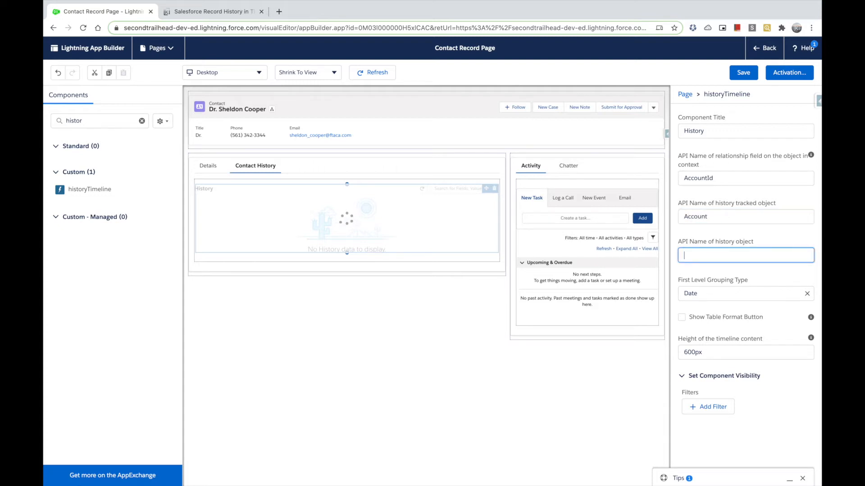
type("AccountHistory")
left_click(765, 235)
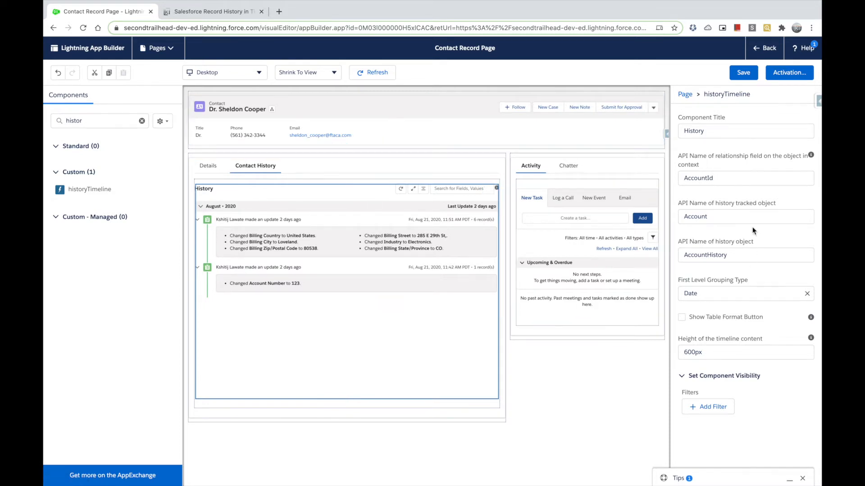
Switch the component to contact history with relationship field Id, tracked object Contact and history object ContactHistory.
double_click(700, 177)
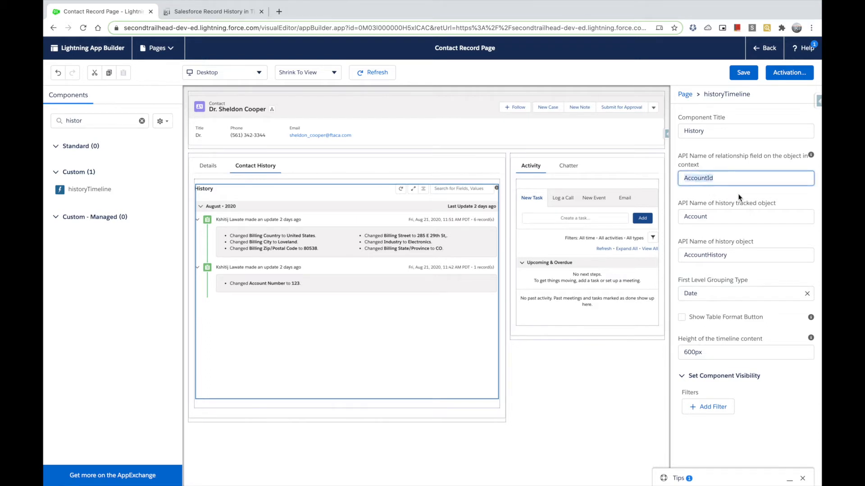
type("Id")
double_click(712, 217)
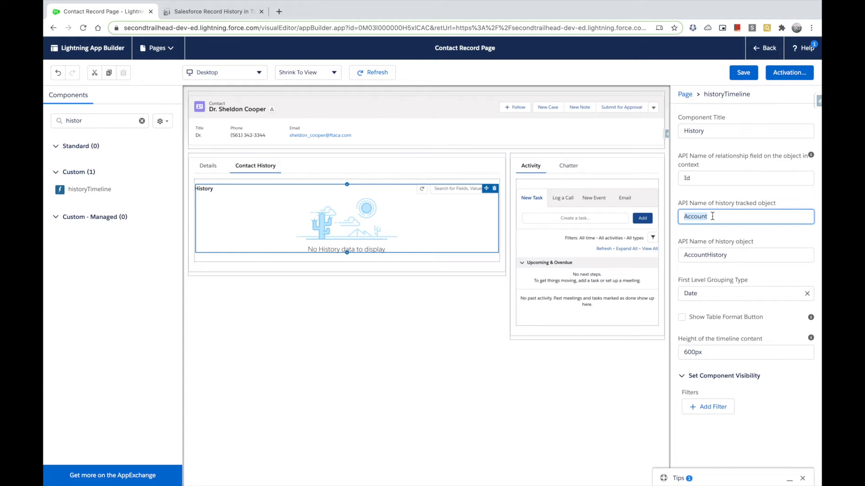
type("Contact")
left_click(704, 255)
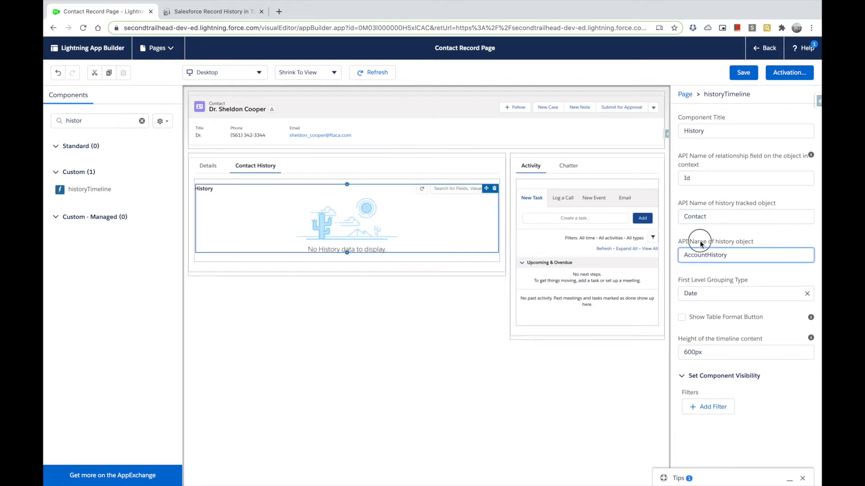
double_click(705, 257)
type("ContactHistory")
left_click(704, 229)
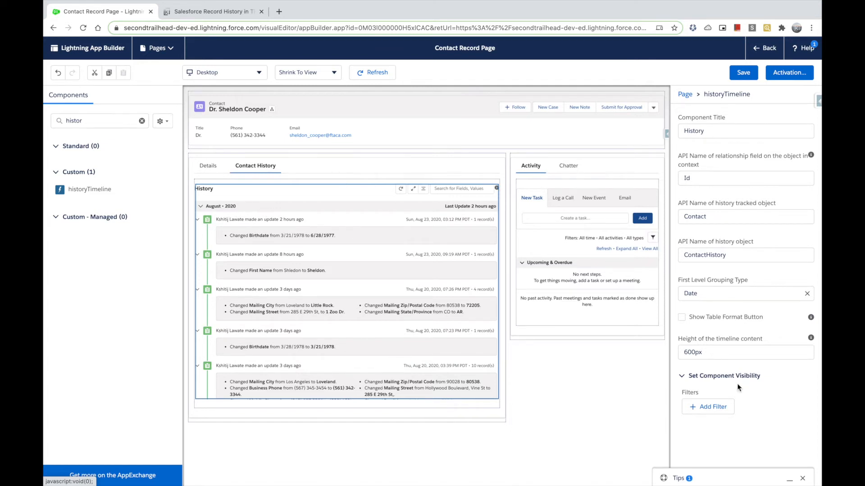
Try the component's first level grouping by User and by Field, and set it back to Date.
left_click(712, 293)
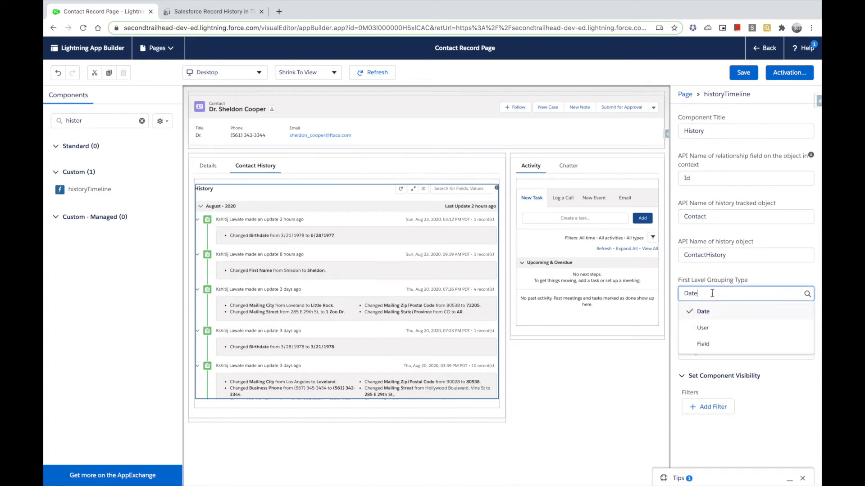
left_click(703, 329)
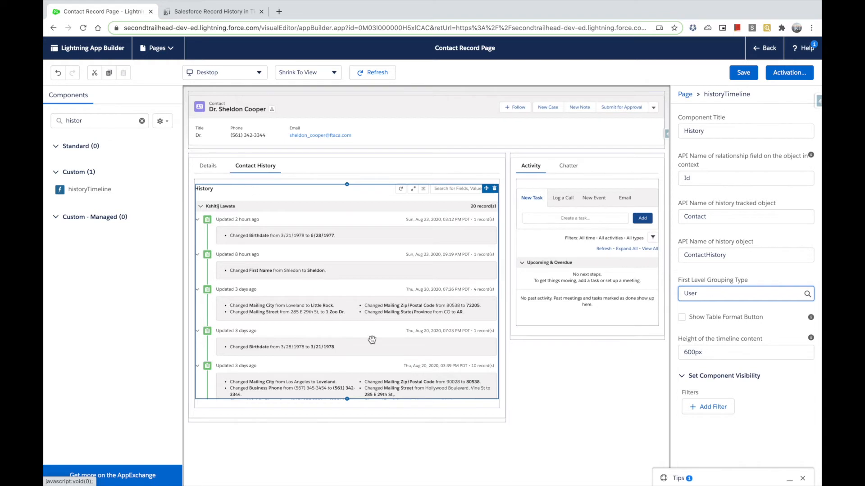
left_click(701, 291)
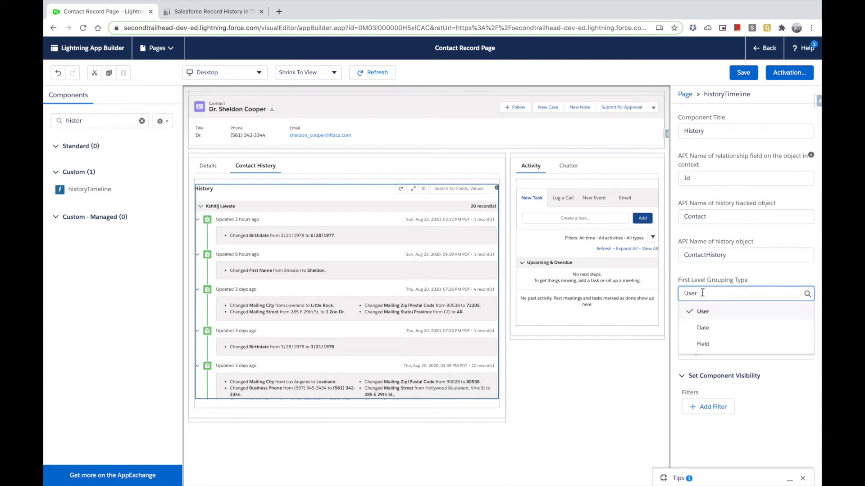
left_click(706, 346)
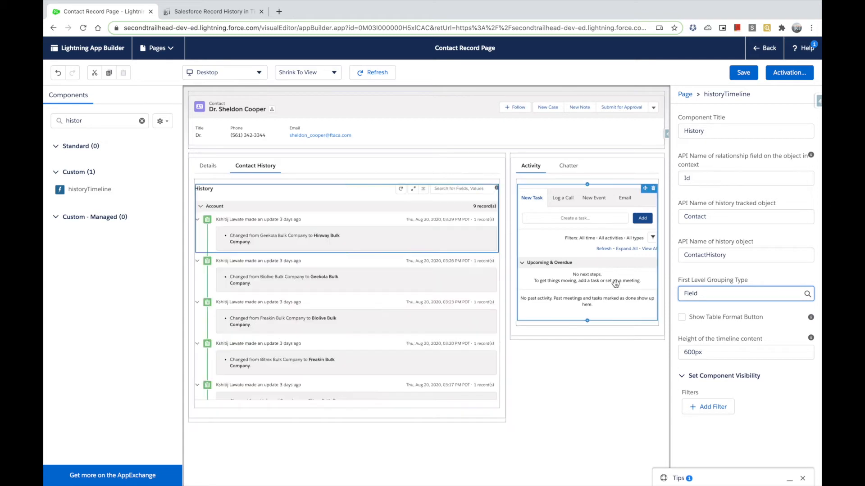
left_click(703, 294)
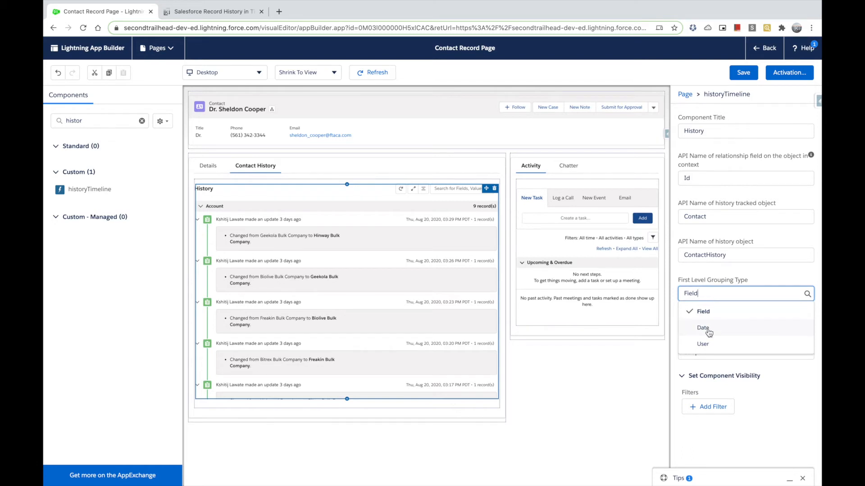
left_click(708, 332)
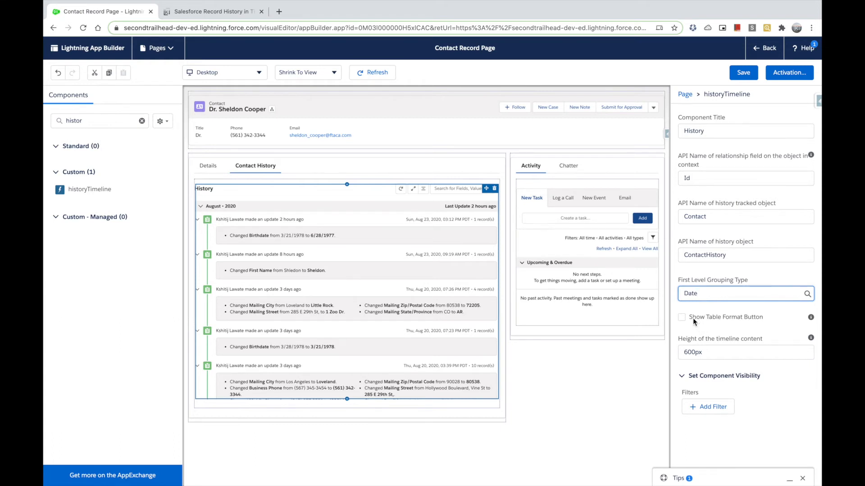
Enable the table format button for the history timeline component and save the page.
left_click(681, 318)
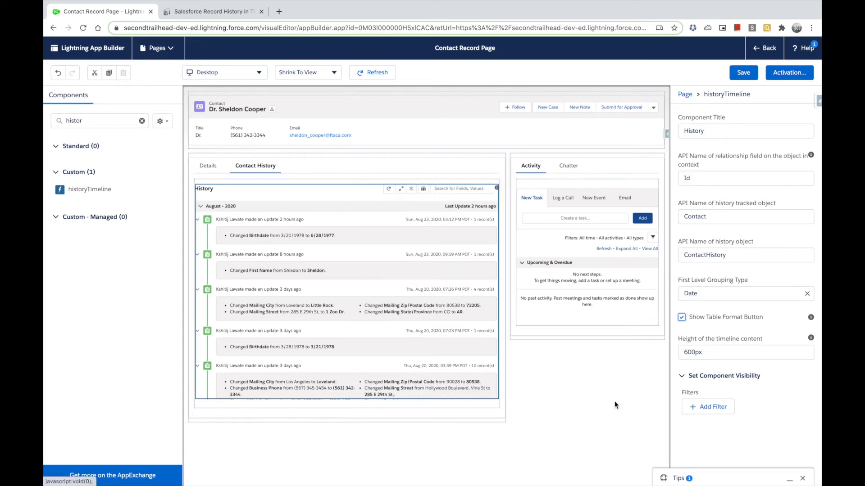
left_click(725, 352)
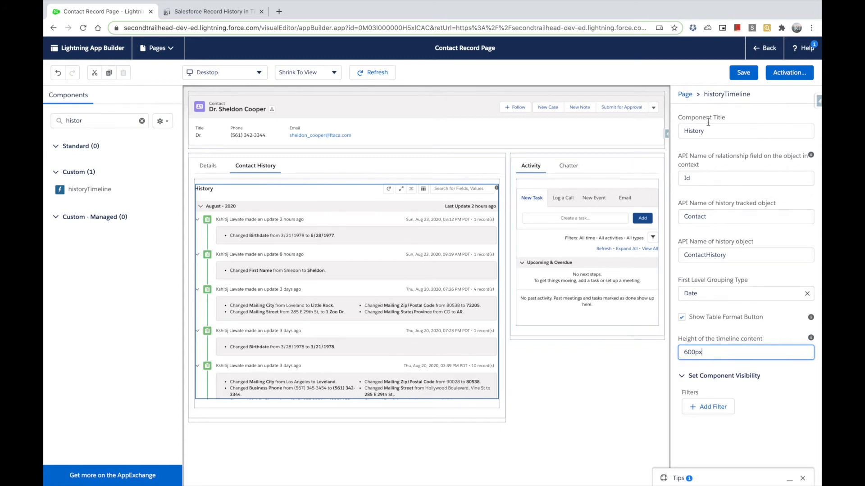
left_click(742, 74)
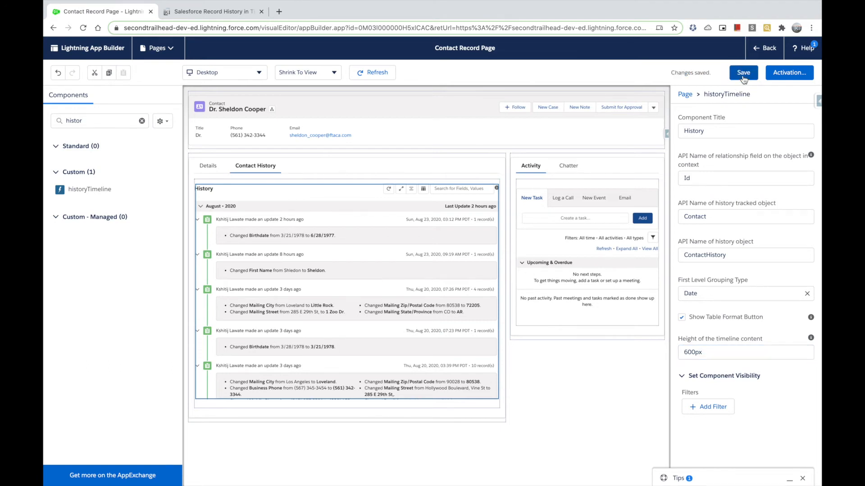
Return to the contact record and look through its Contact History timeline.
left_click(764, 48)
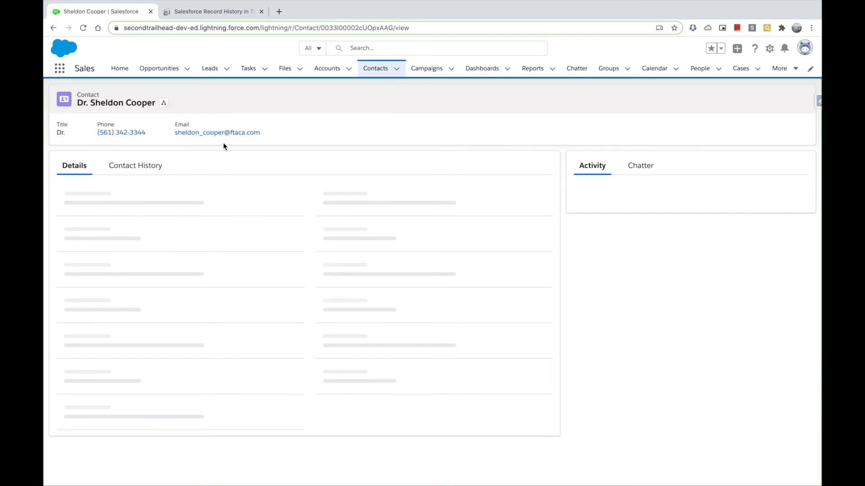
left_click(137, 168)
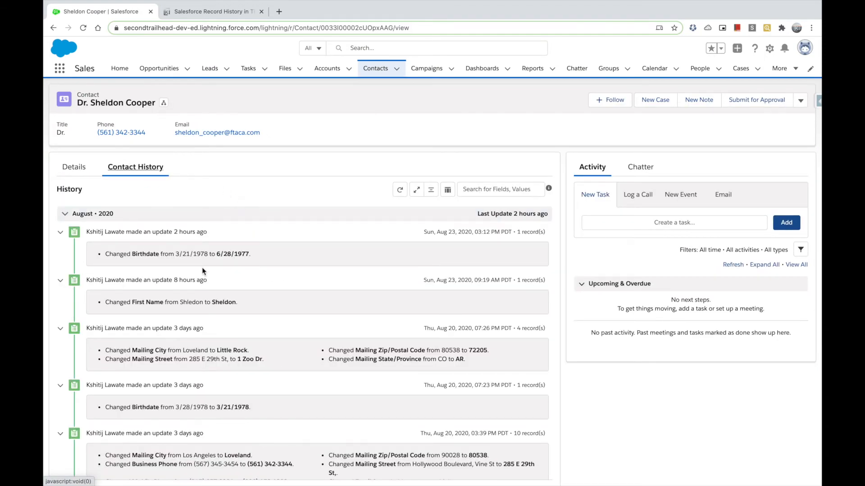
scroll(251, 279, "down", 3)
scroll(251, 279, "up", 3)
Collapse and re-expand the August 2020 group and its newest update, and collapse the First Name update.
left_click(209, 218)
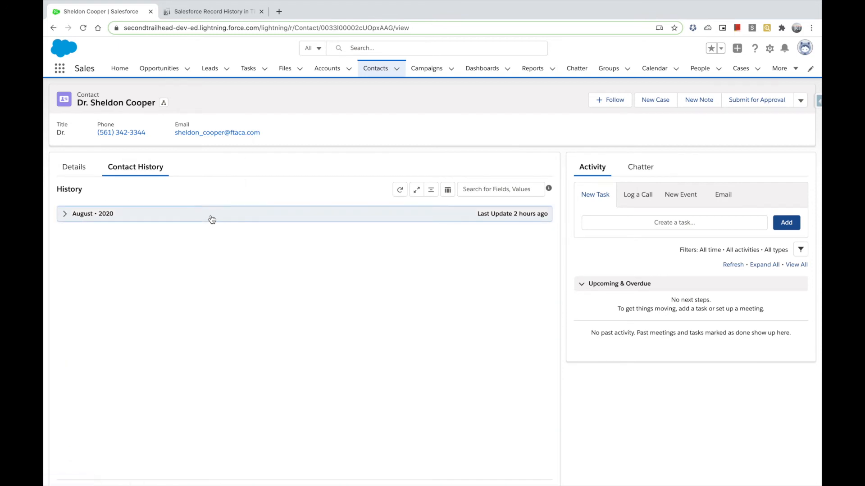
left_click(208, 219)
left_click(200, 217)
left_click(200, 217)
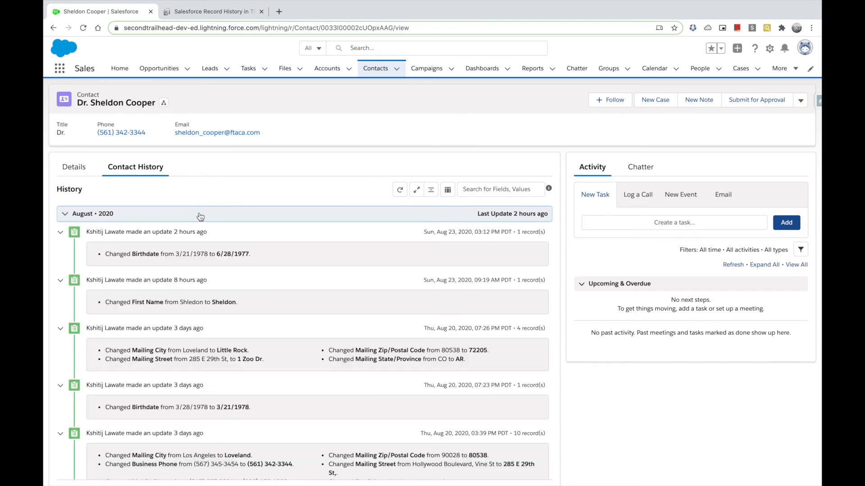
left_click(62, 234)
left_click(62, 235)
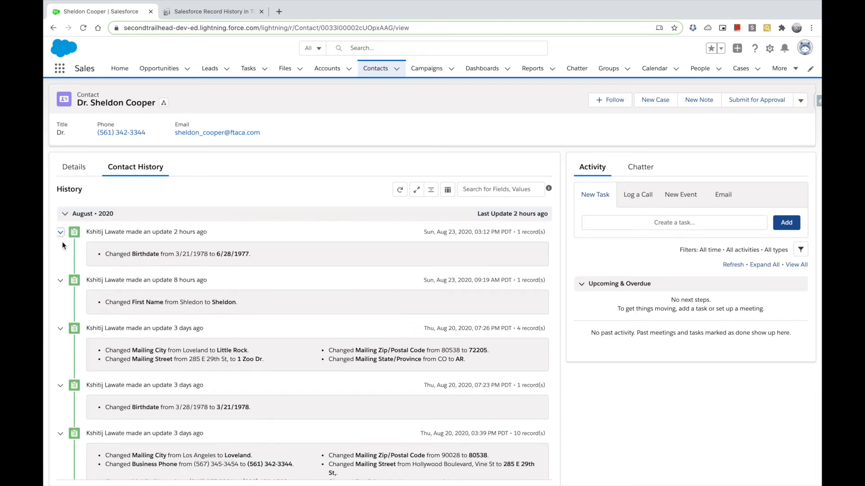
left_click(61, 282)
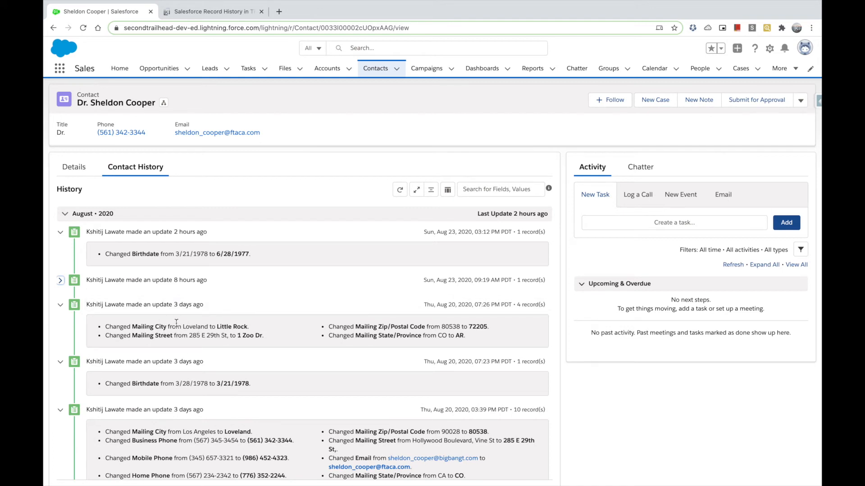
Examine the timestamp, field changes and update summary of the mailing address update from Aug 20, 2020, 07:26 PM.
left_click(429, 305)
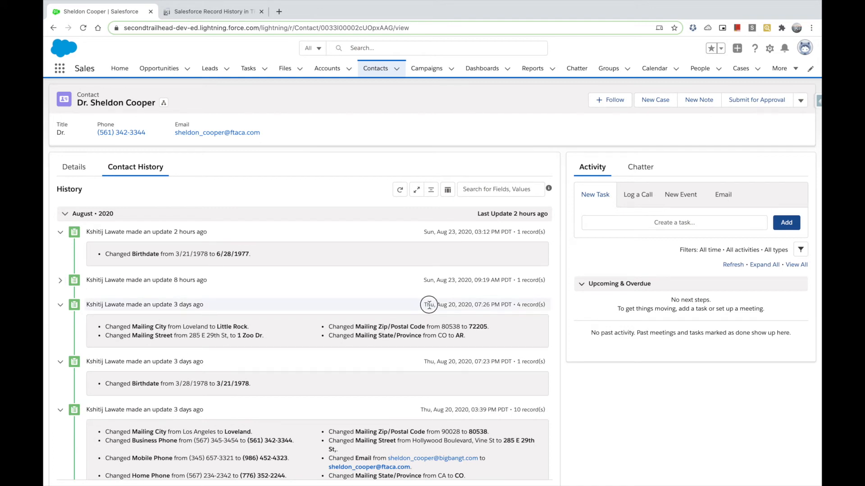
left_click_drag(429, 305, 478, 305)
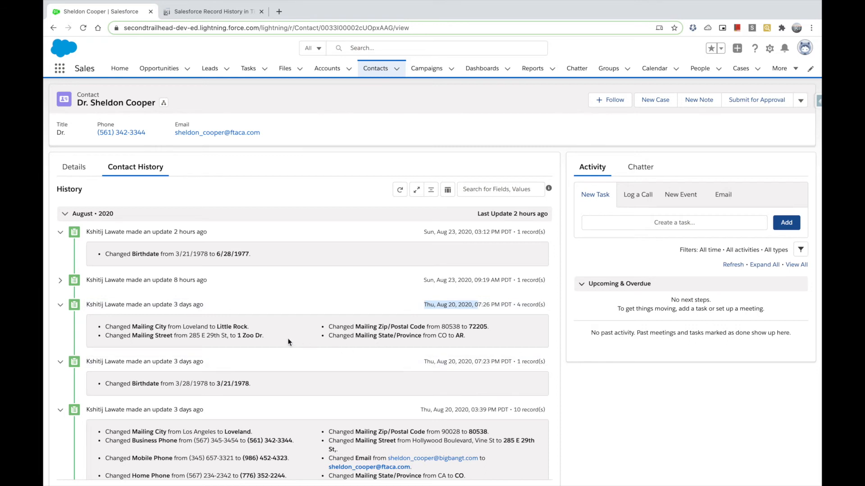
left_click_drag(158, 327, 342, 336)
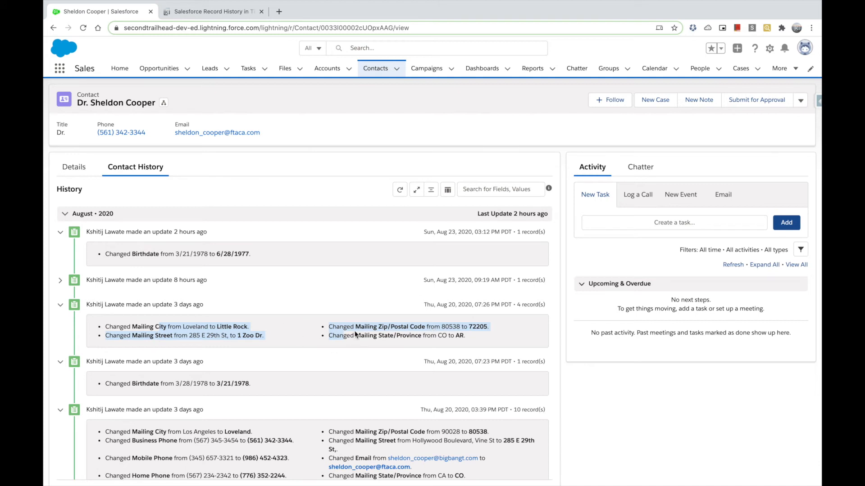
left_click(124, 305)
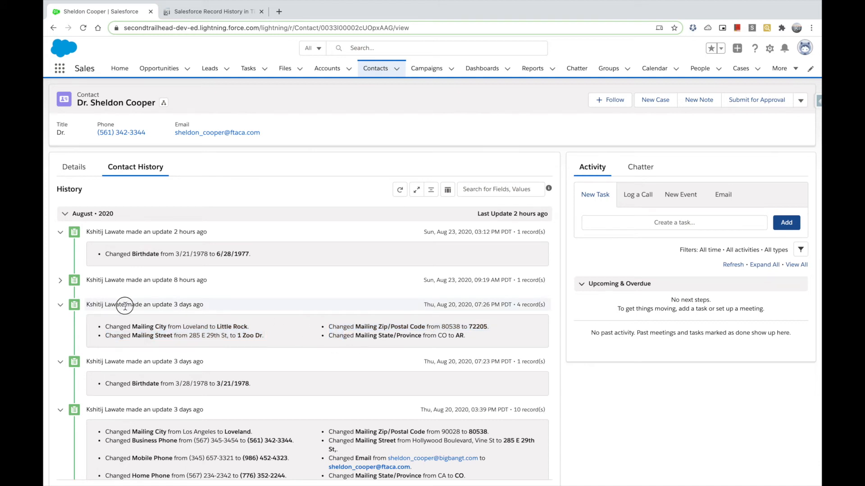
left_click_drag(142, 305, 207, 306)
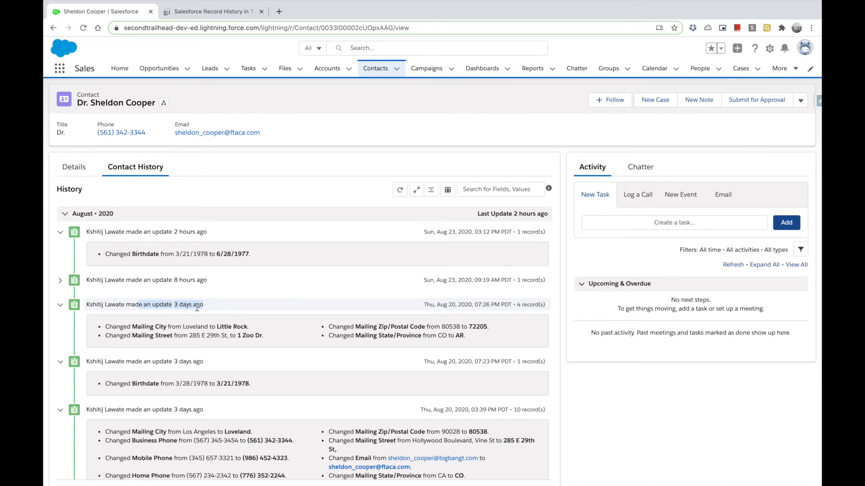
left_click_drag(423, 305, 511, 305)
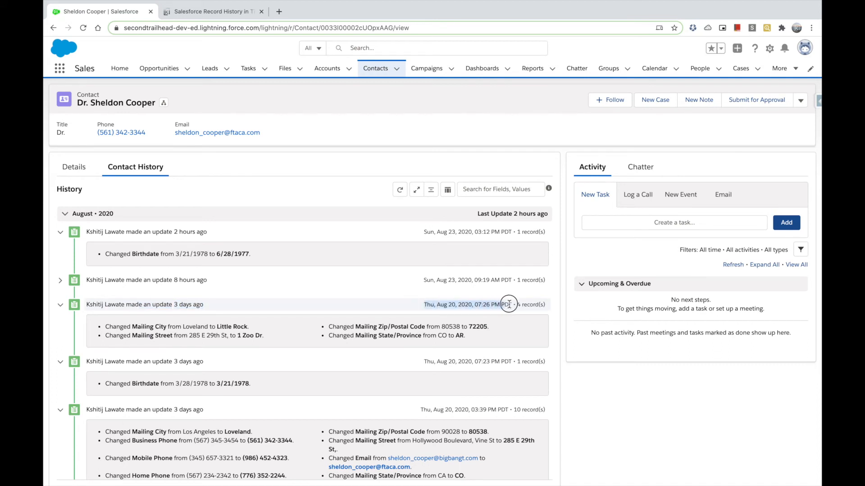
Expand the First Name update from Aug 23, 2020, 09:19 AM and refresh the history timeline.
left_click(60, 280)
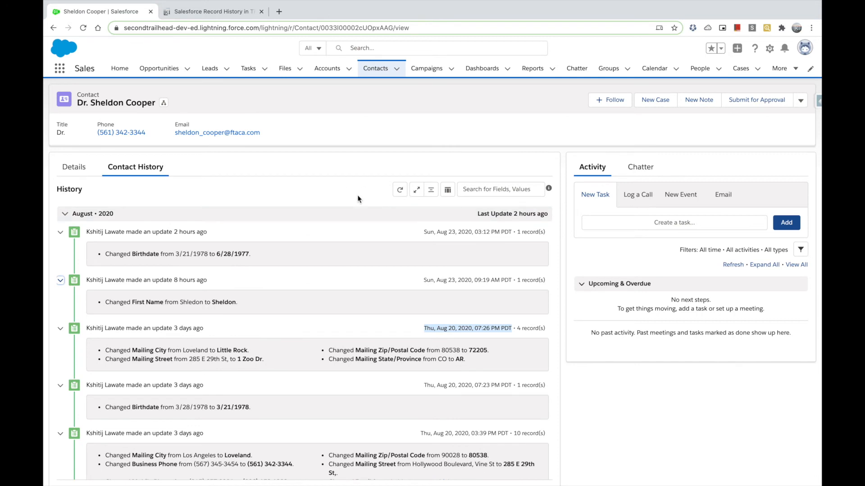
left_click(400, 191)
left_click(343, 196)
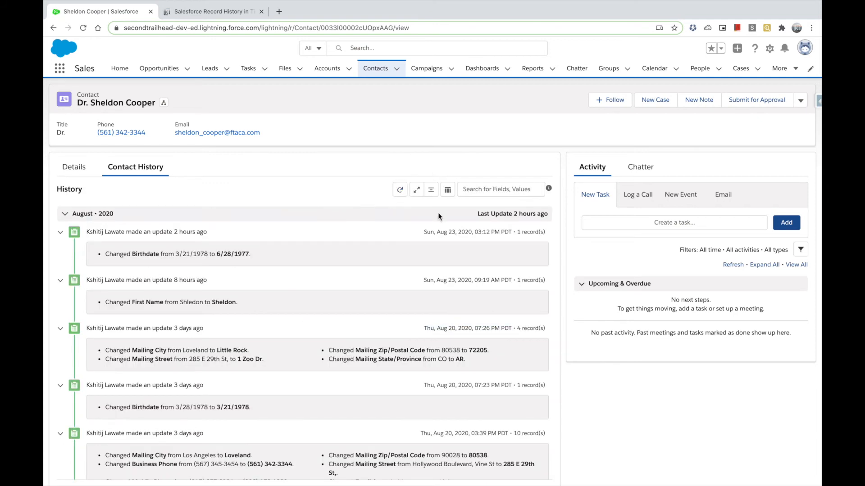
Collapse all subsections of the history timeline and expand them again, twice in a row.
left_click(430, 190)
left_click(417, 191)
left_click(431, 191)
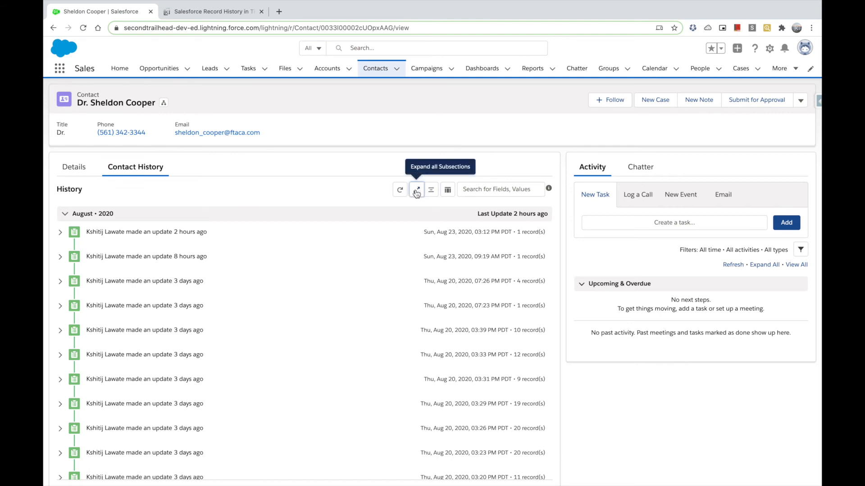
left_click(417, 191)
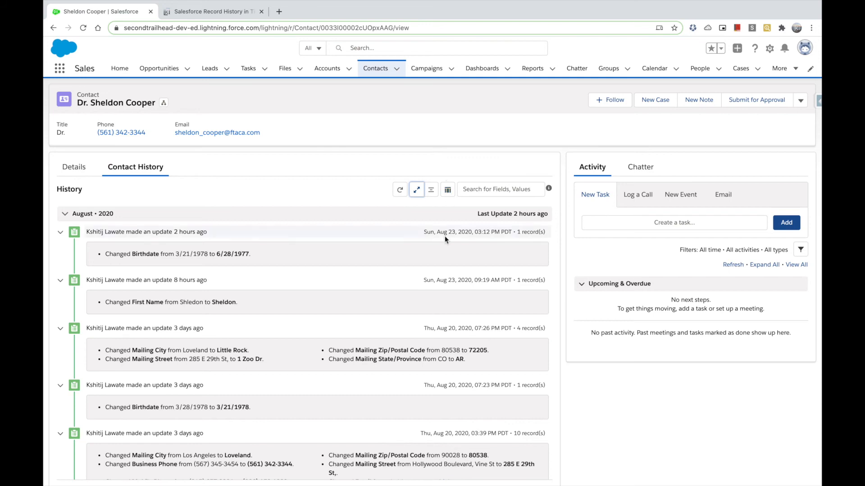
View the contact history in table format and return to the contact record's Contact History timeline.
left_click(447, 192)
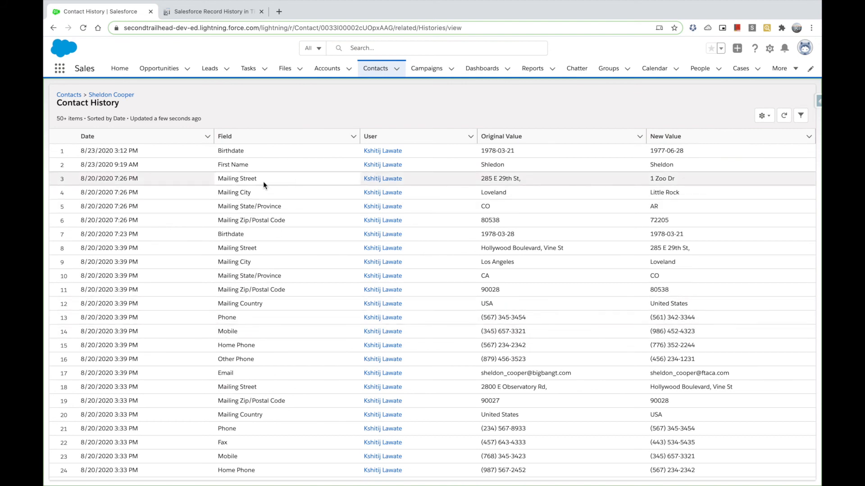
left_click(116, 96)
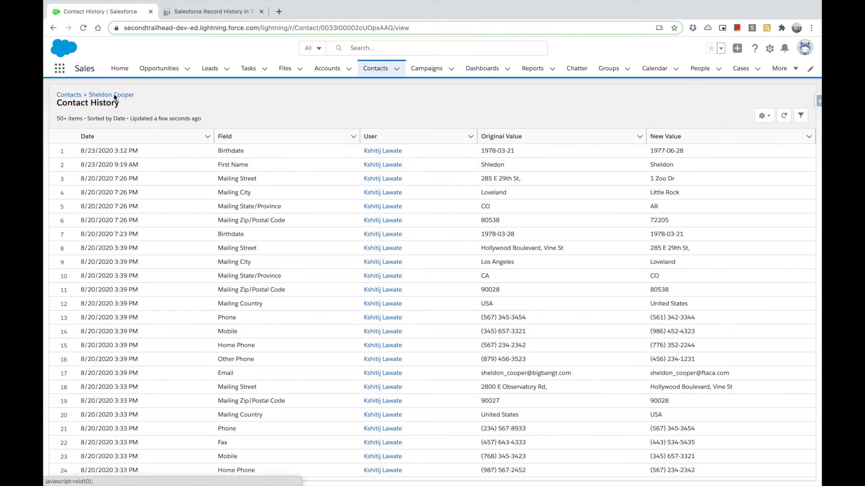
left_click(131, 172)
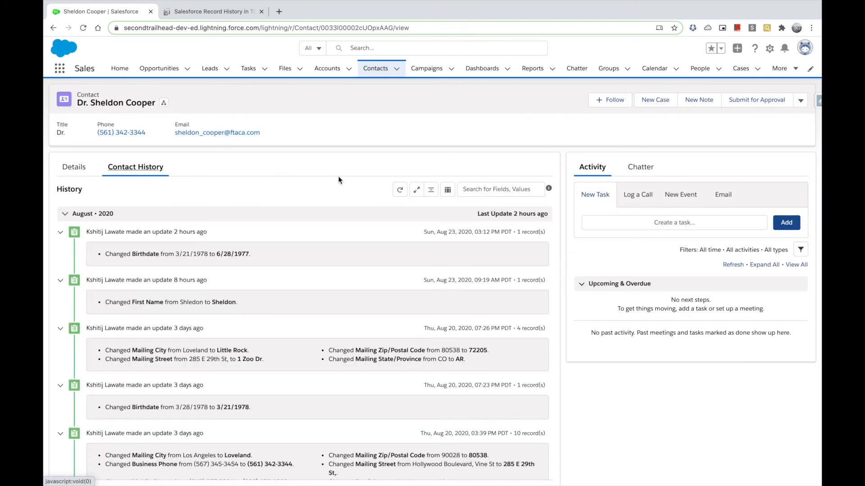
Search the history timeline's fields and values for "email" and look through the matching updates.
left_click(484, 190)
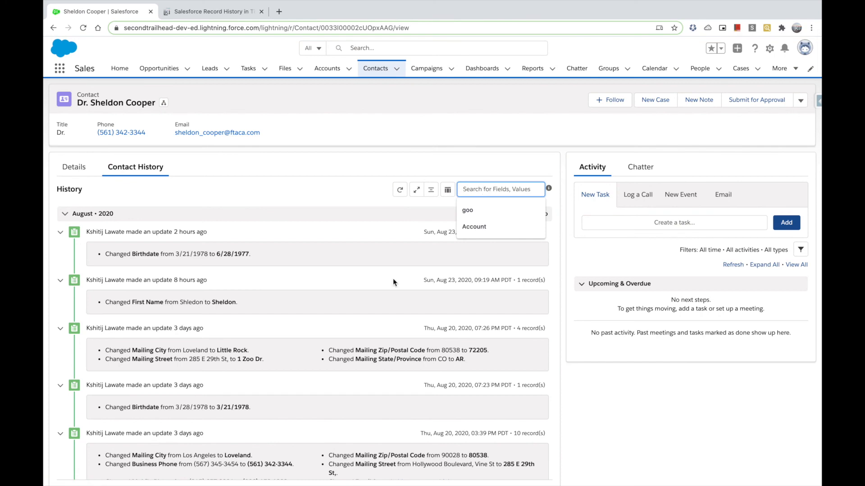
scroll(340, 336, "down", 5)
scroll(339, 336, "down", 10)
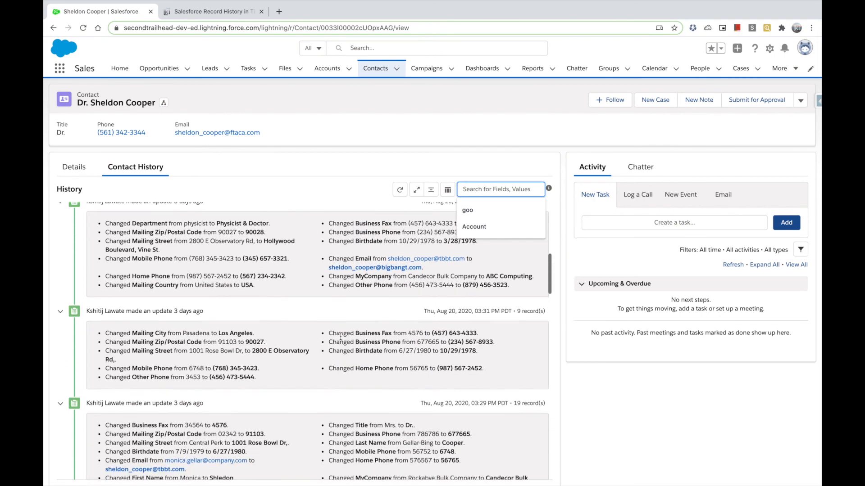
scroll(340, 336, "down", 10)
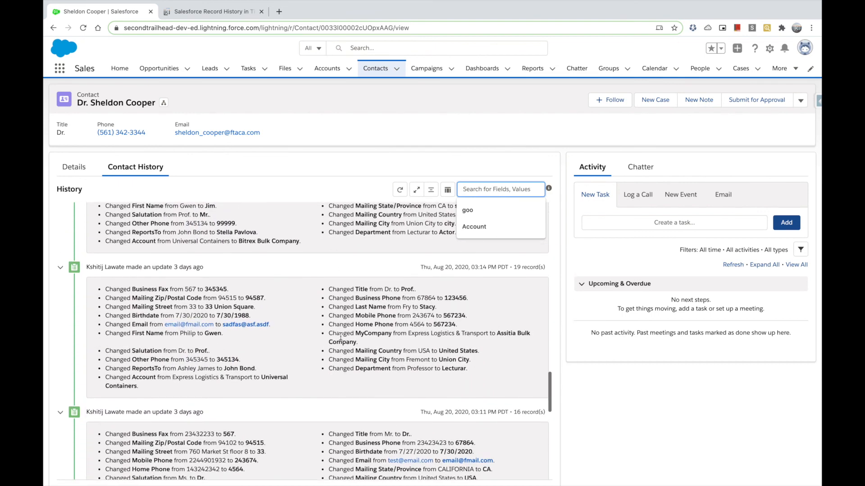
scroll(340, 336, "down", 1)
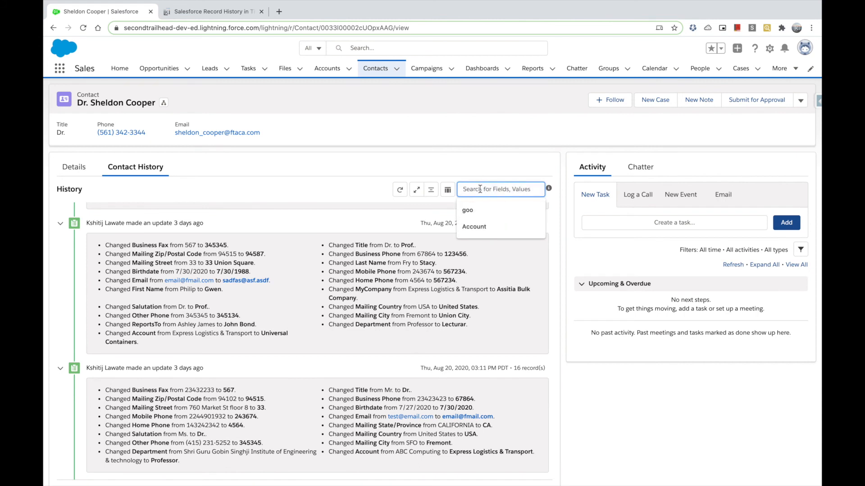
type("email")
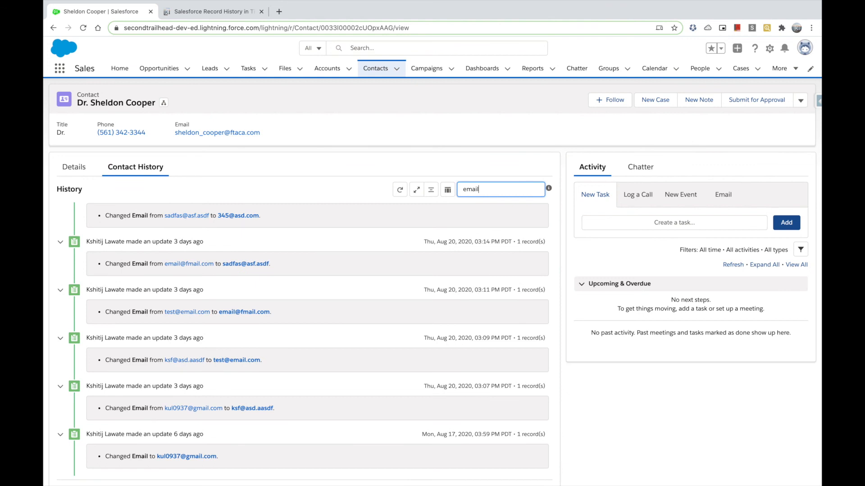
scroll(372, 275, "up", 5)
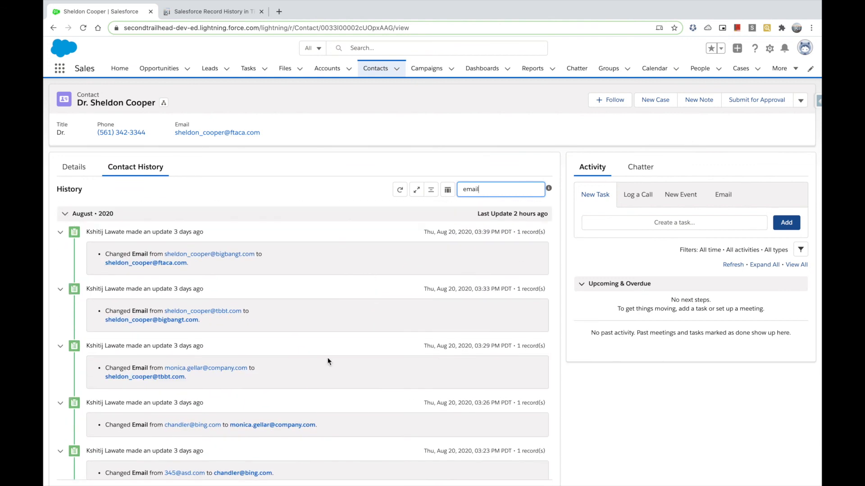
scroll(329, 360, "down", 2)
scroll(328, 360, "down", 5)
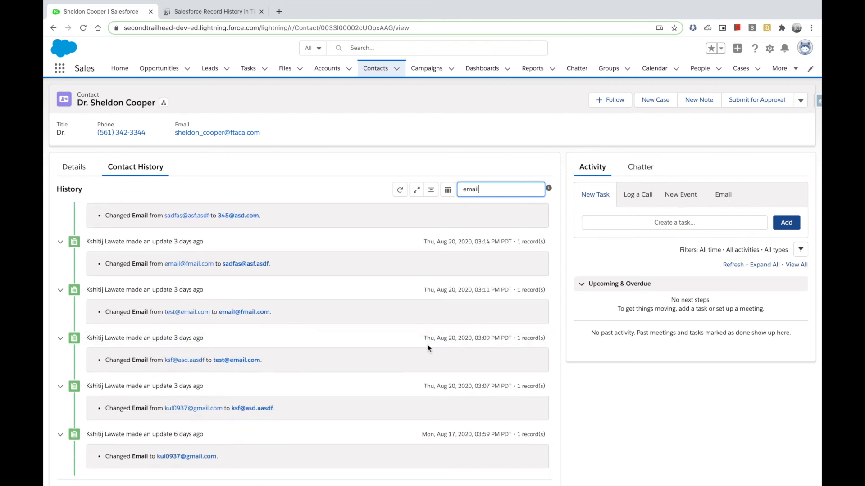
left_click(301, 169)
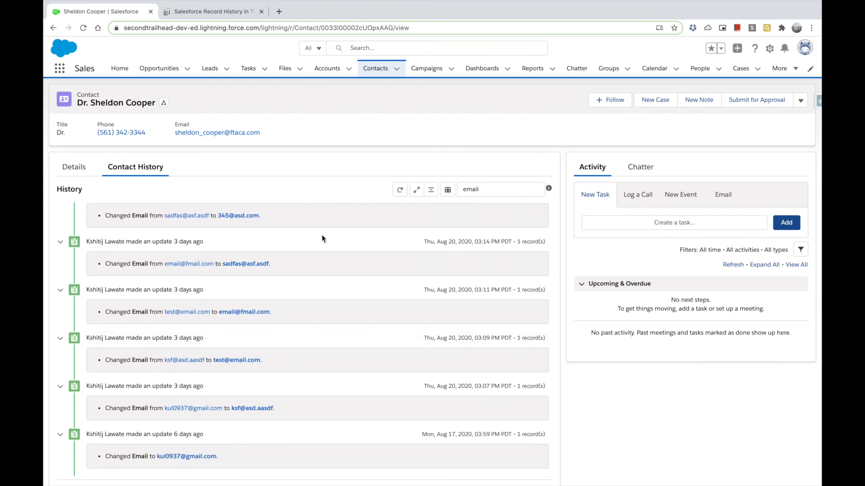
scroll(315, 234, "up", 4)
scroll(350, 295, "up", 3)
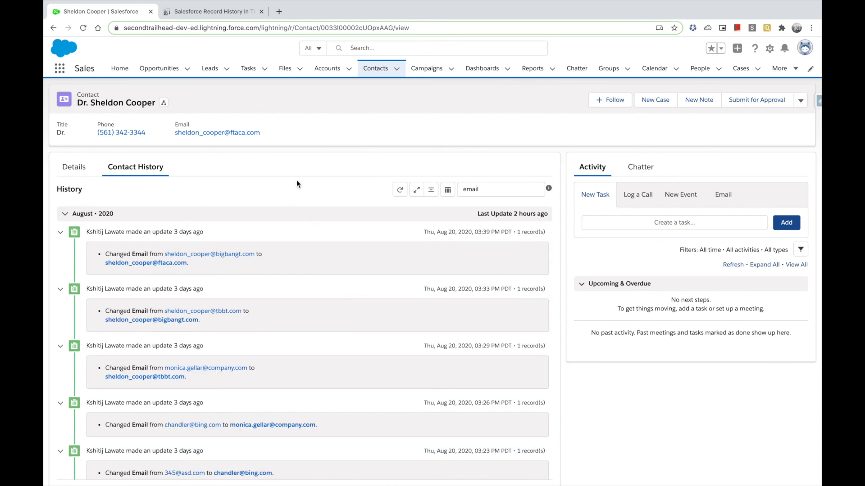